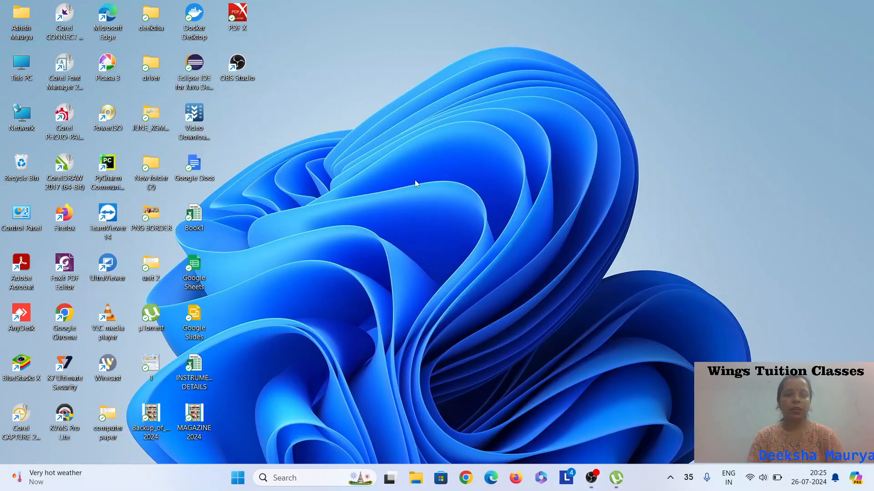
# Launch Word from the Start menu search and create a blank document.
pyautogui.click(238, 483)
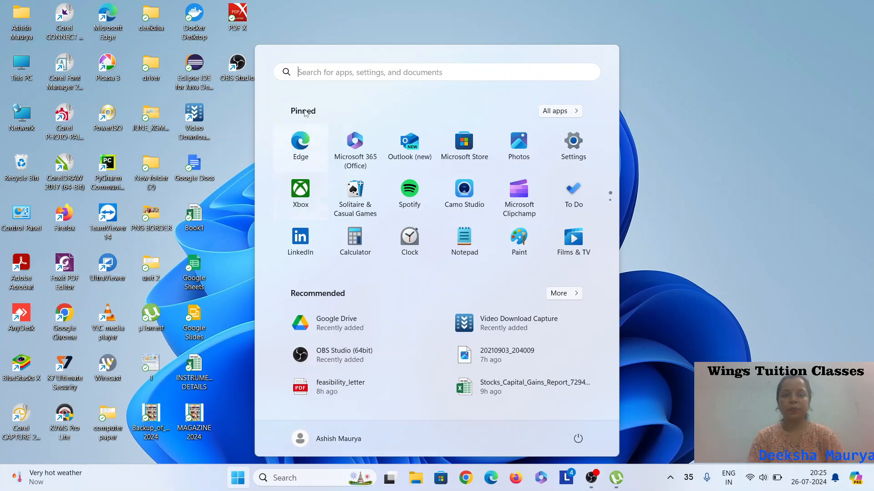
pyautogui.write('wo')
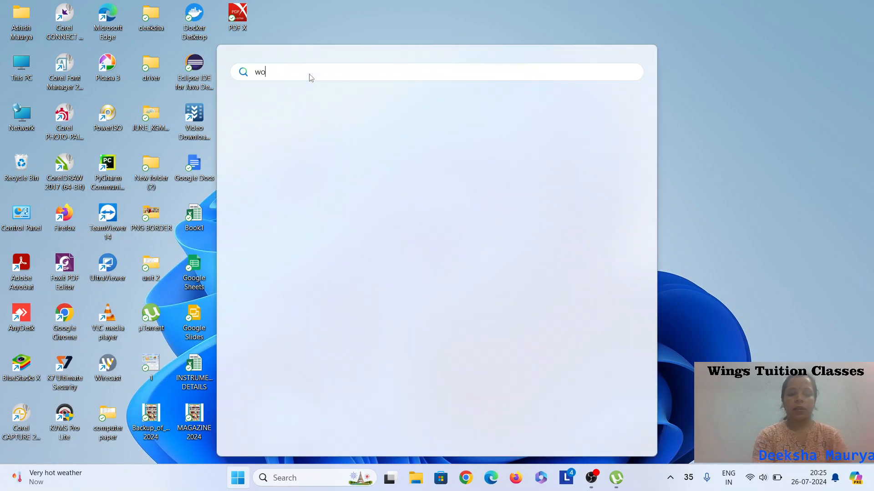
pyautogui.write('rd')
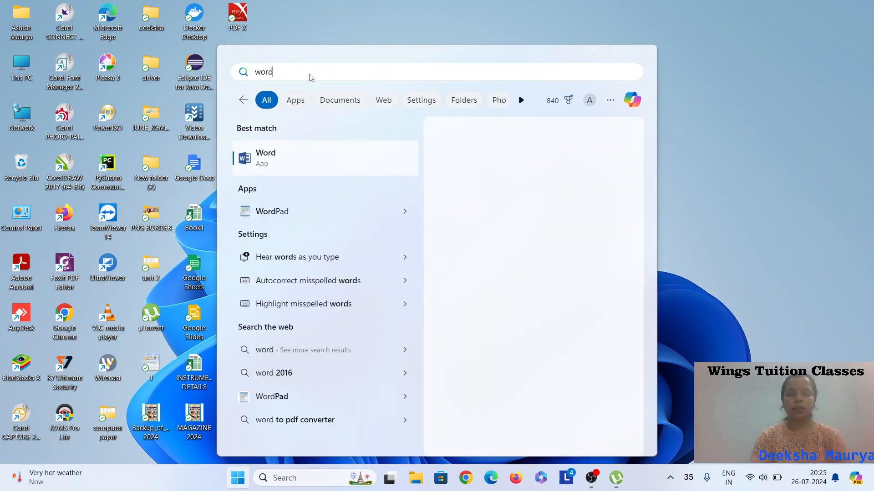
pyautogui.press('Return')
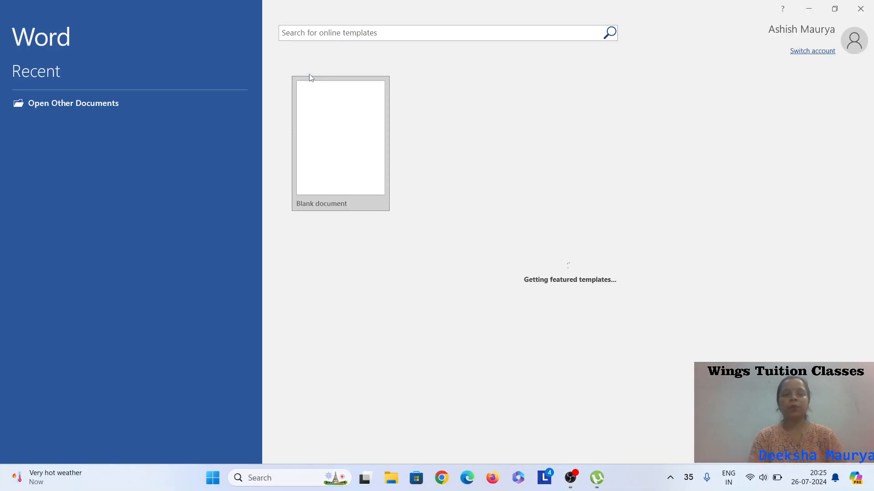
pyautogui.click(336, 112)
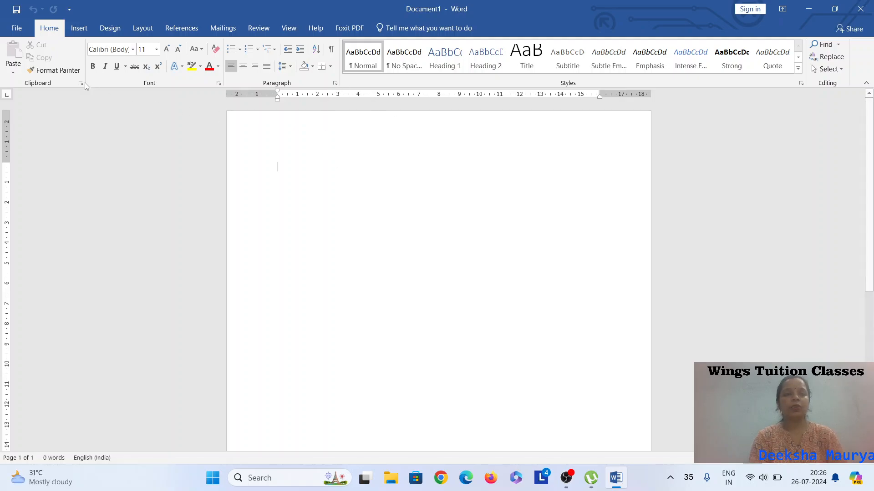
# Insert a six-point star shape on the page and resize it to about 3.6 cm by 3.6 cm.
pyautogui.click(74, 32)
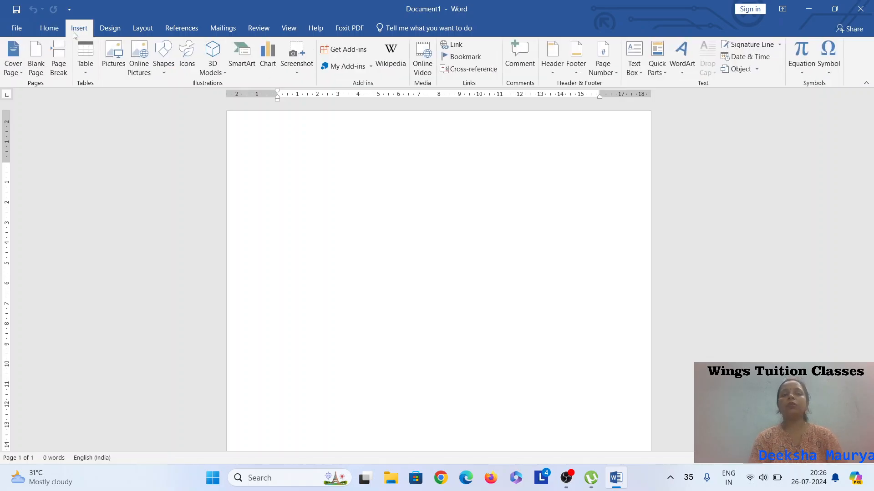
pyautogui.click(164, 68)
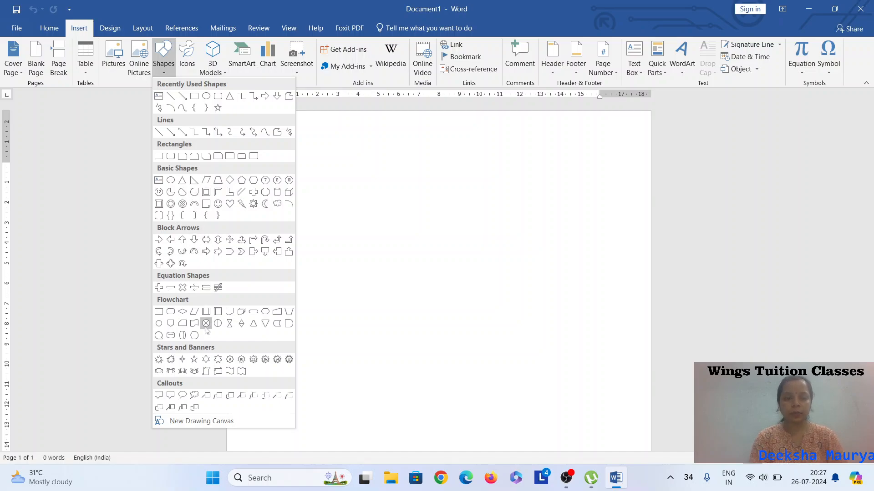
pyautogui.click(206, 360)
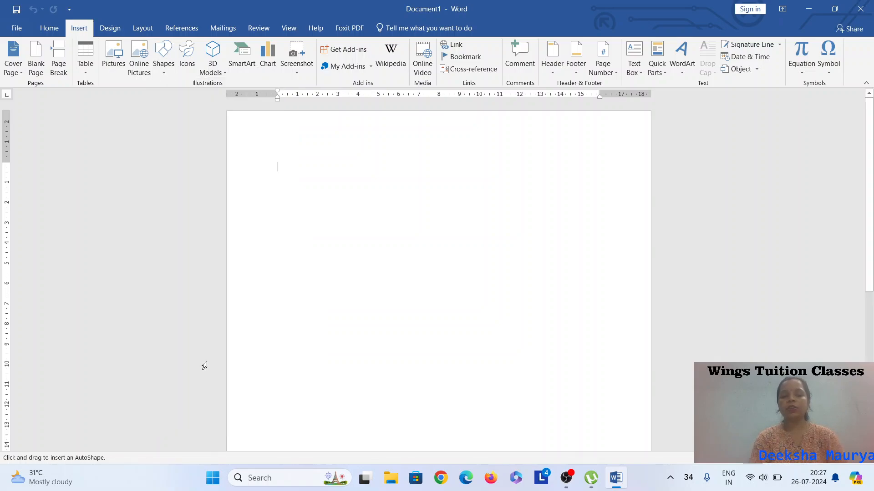
pyautogui.click(400, 258)
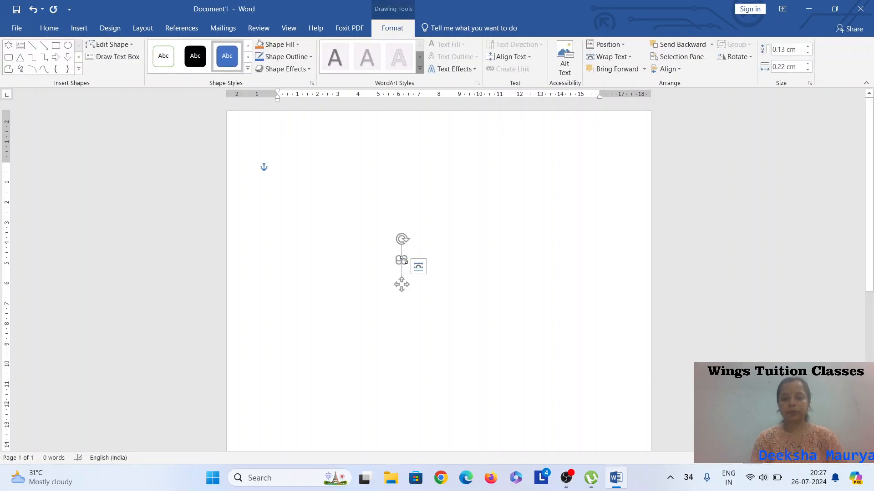
pyautogui.click(413, 214)
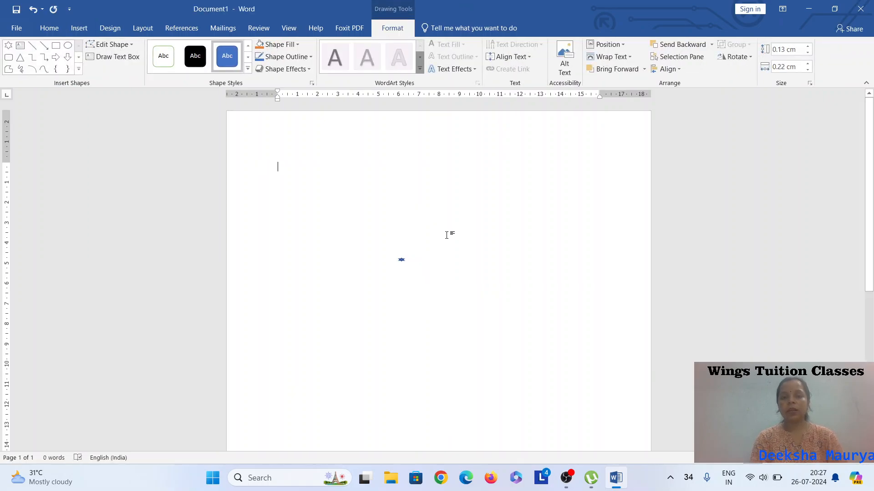
pyautogui.click(401, 260)
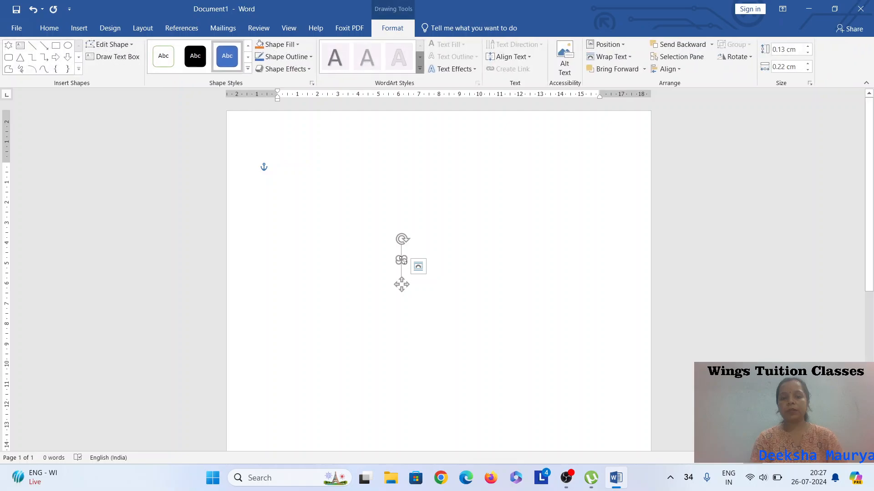
pyautogui.moveTo(404, 259); pyautogui.dragTo(471, 185)
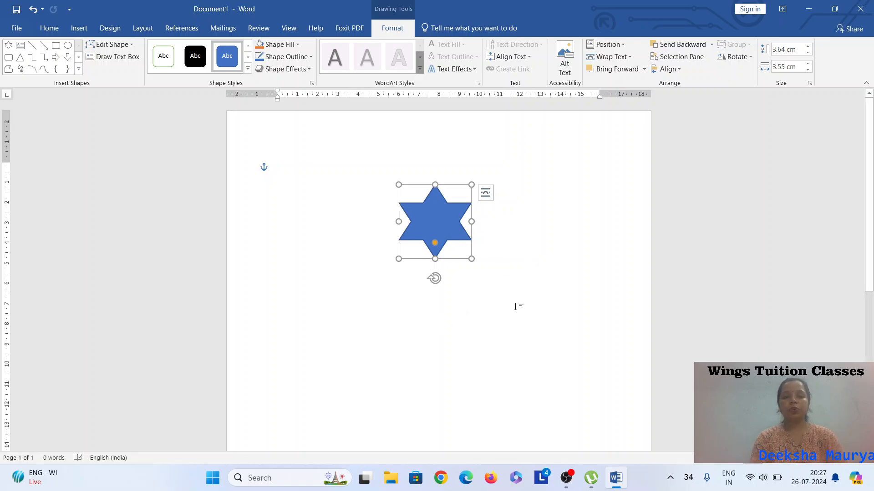
# Apply an orange theme shape style to the star.
pyautogui.click(248, 69)
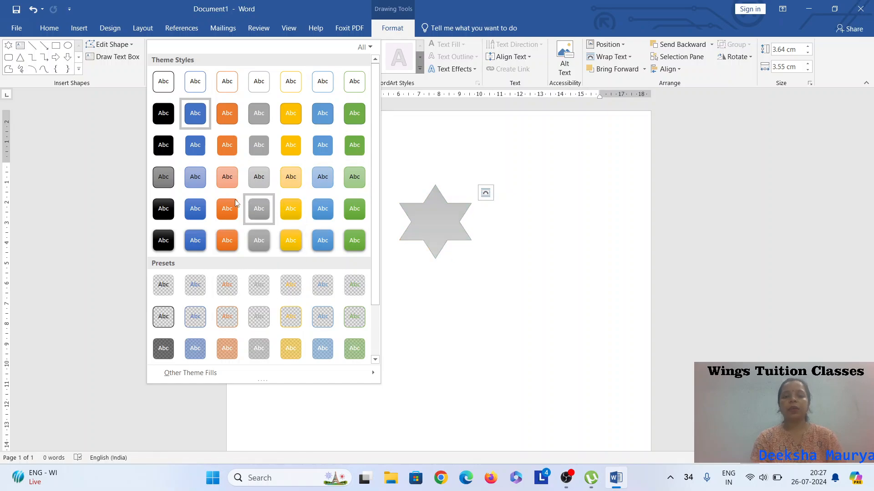
pyautogui.click(232, 152)
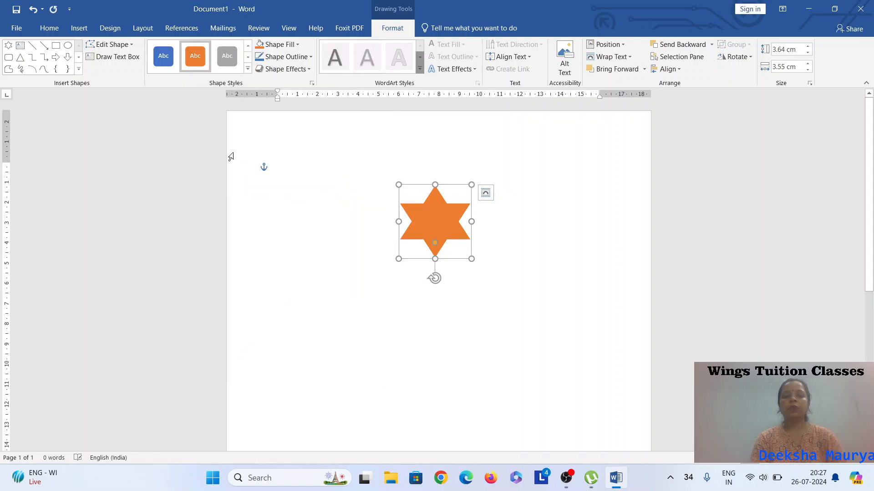
# Apply a light blue theme shape style to the star.
pyautogui.click(249, 69)
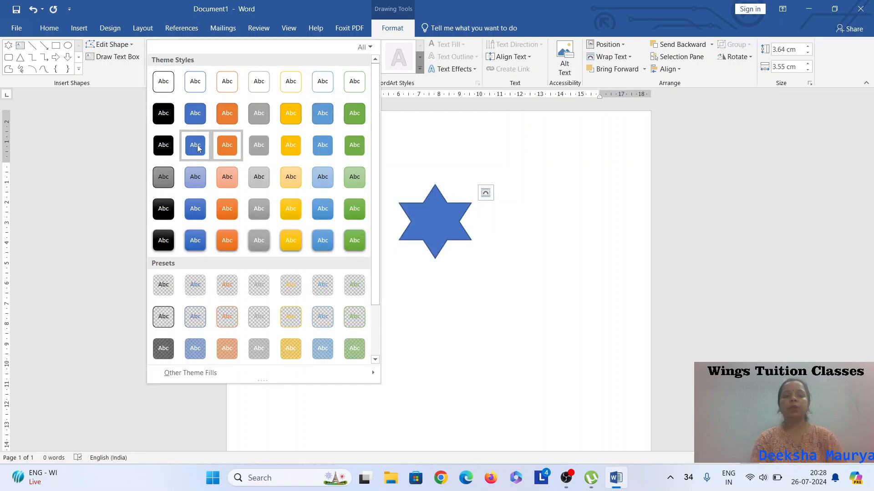
pyautogui.click(203, 180)
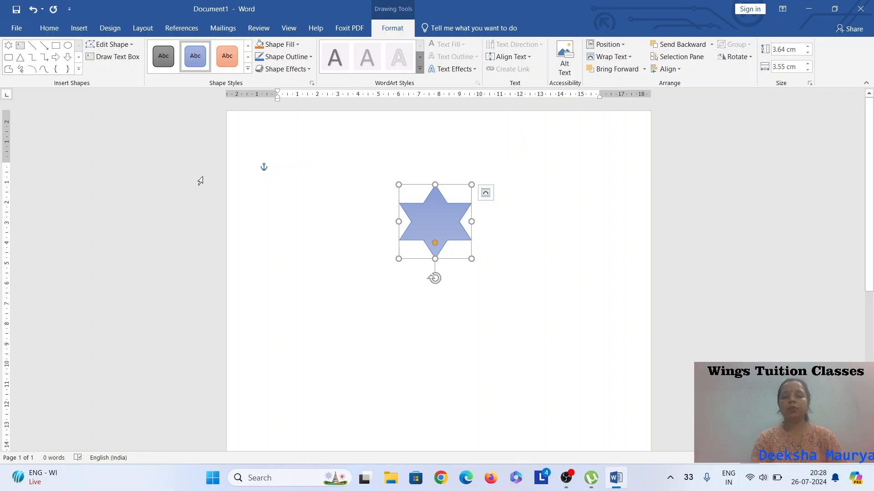
# Give the star a 4½ pt red outline.
pyautogui.click(296, 46)
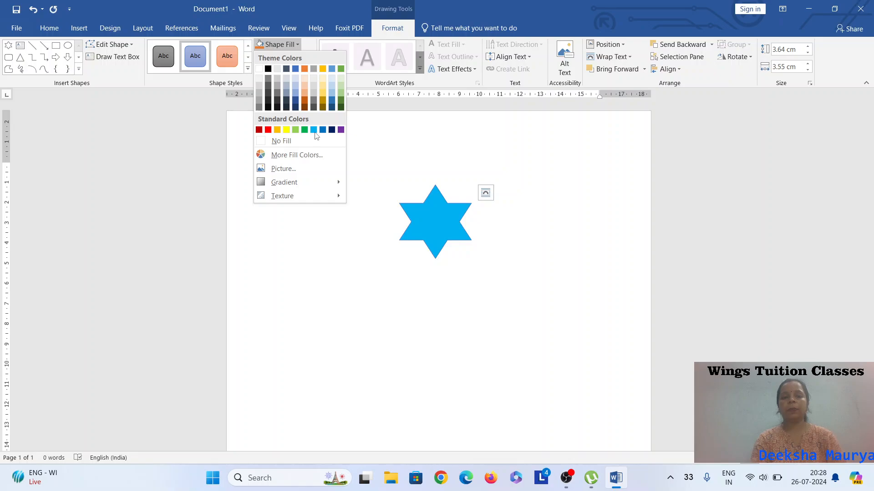
pyautogui.click(391, 138)
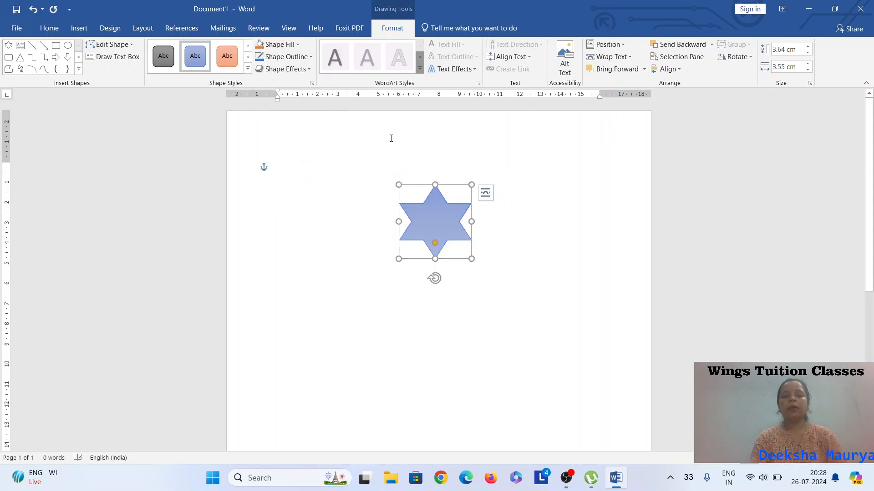
pyautogui.click(309, 57)
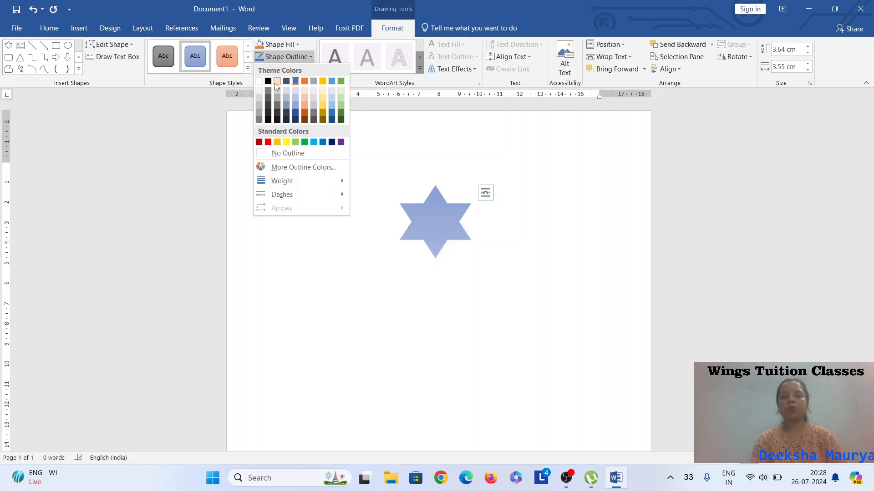
pyautogui.moveTo(312, 178)
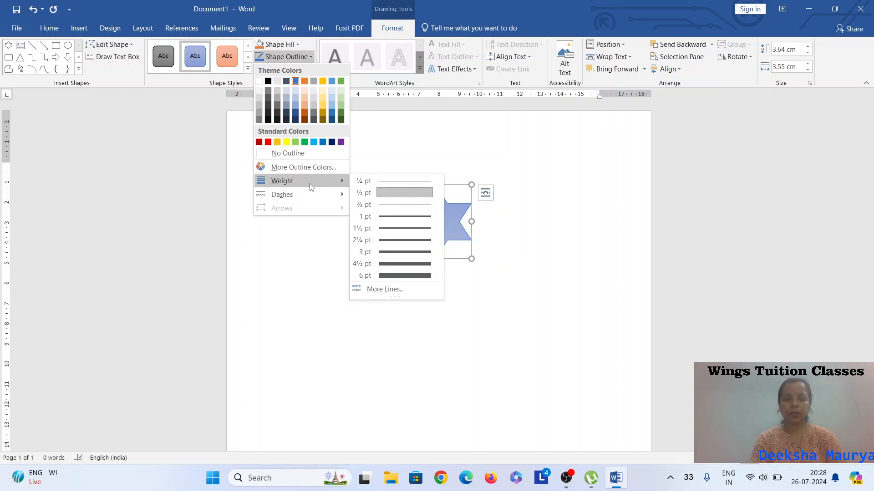
pyautogui.click(412, 264)
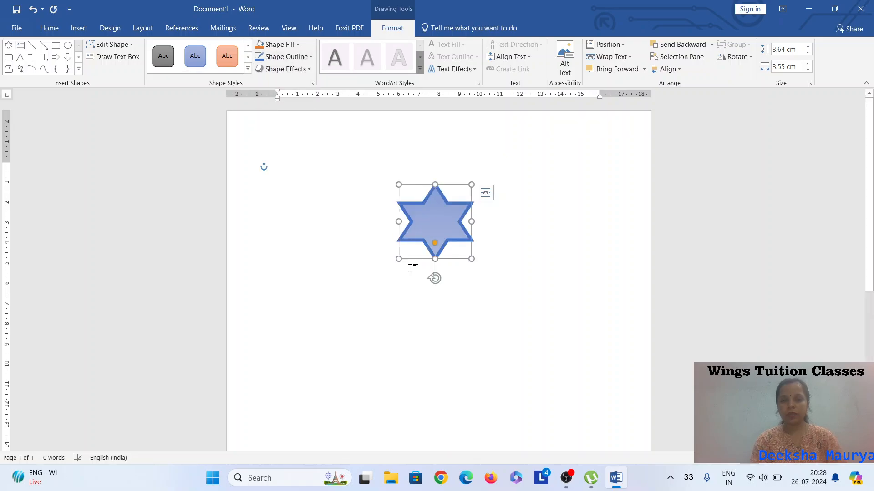
pyautogui.click(308, 57)
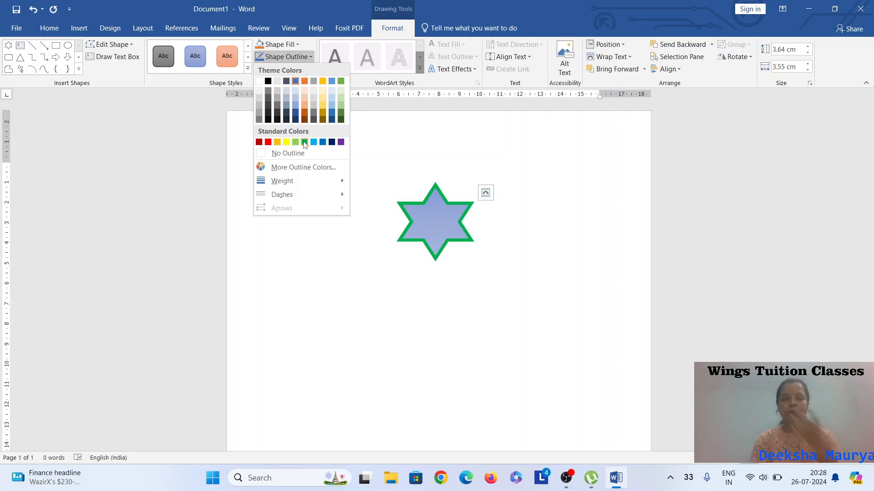
pyautogui.click(268, 142)
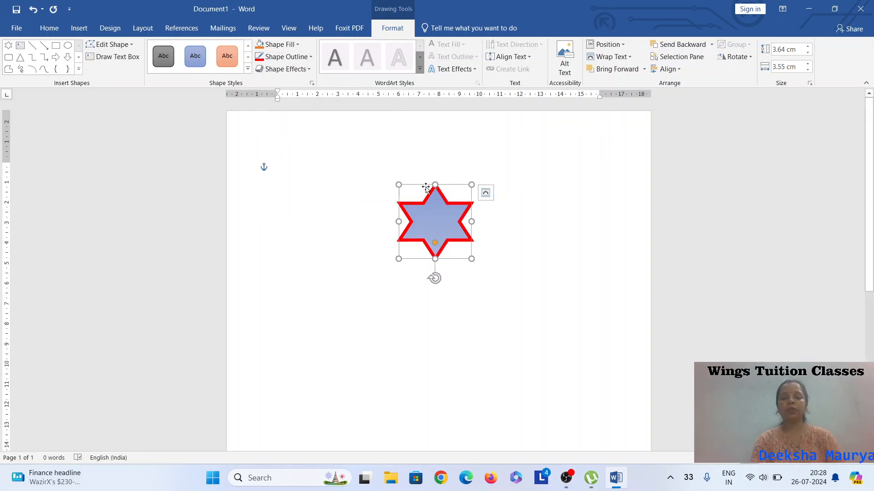
# Apply a 3-D shape effects preset to the star.
pyautogui.click(309, 70)
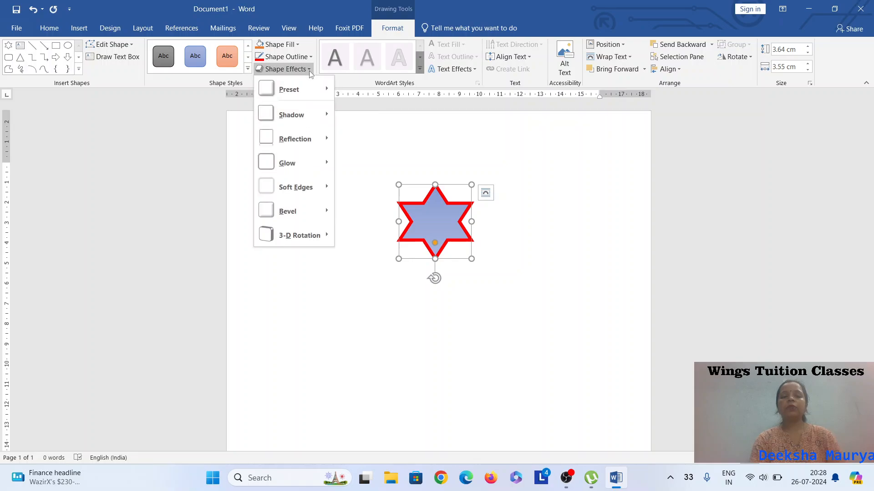
pyautogui.moveTo(309, 101)
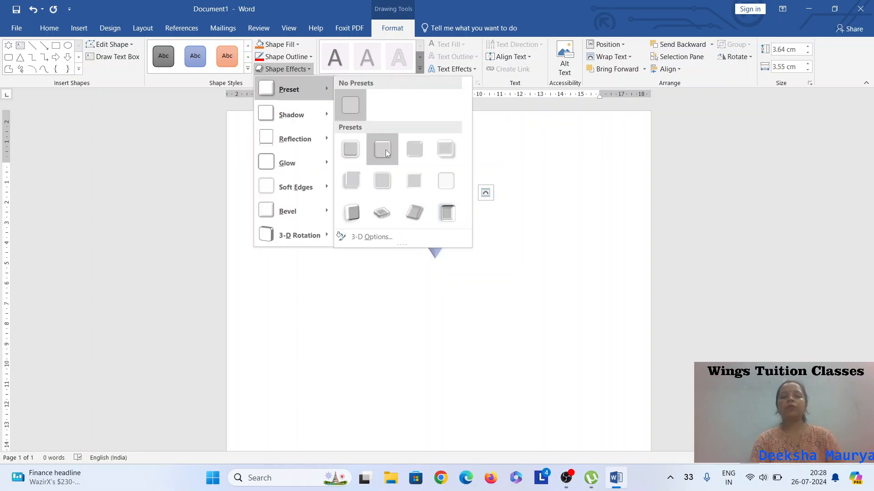
pyautogui.click(357, 212)
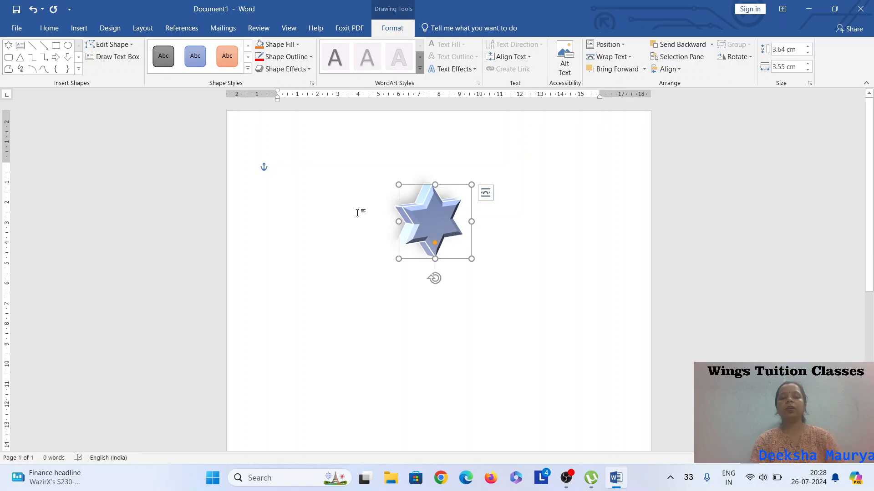
# Browse the star's shape effects and apply an inner shadow.
pyautogui.click(282, 69)
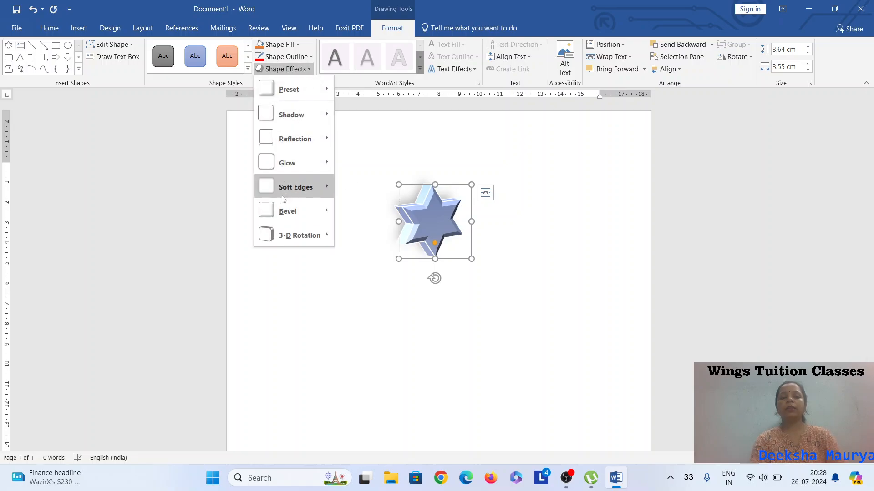
pyautogui.moveTo(299, 237)
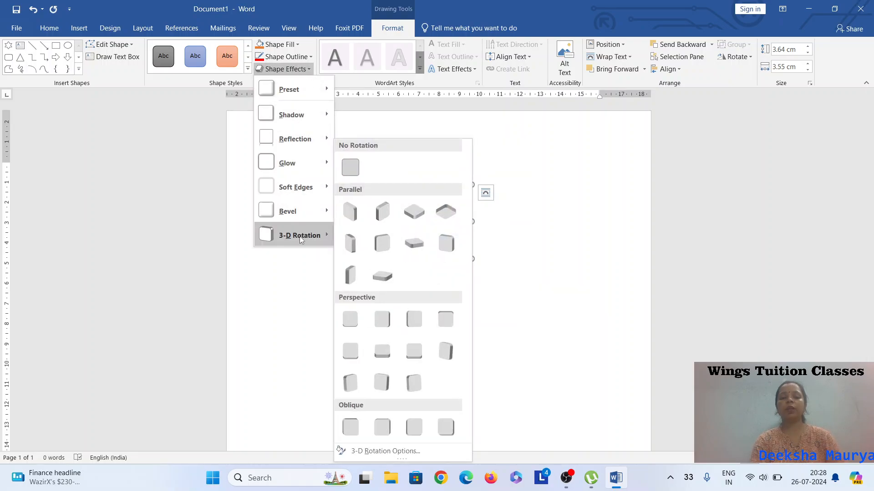
pyautogui.moveTo(319, 135)
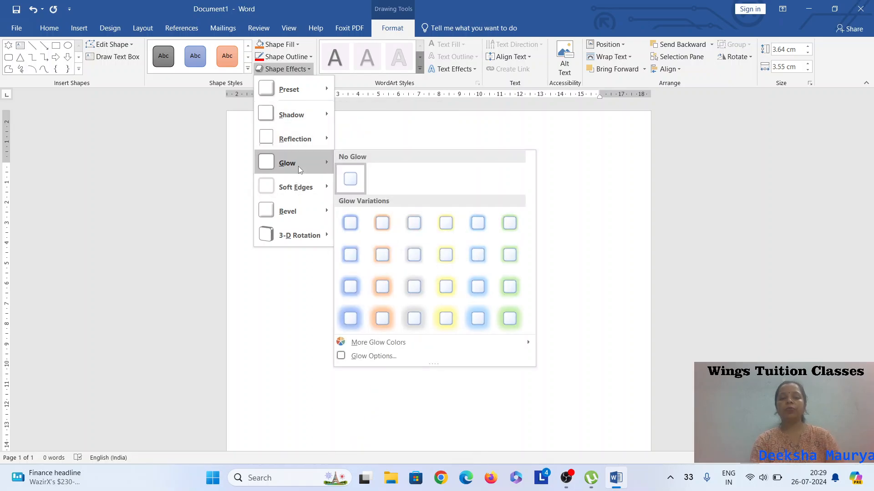
pyautogui.moveTo(305, 119)
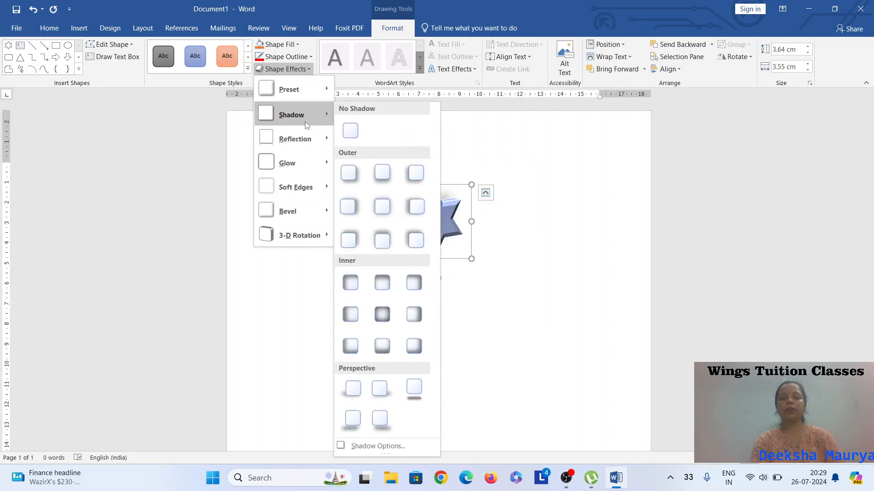
pyautogui.click(410, 284)
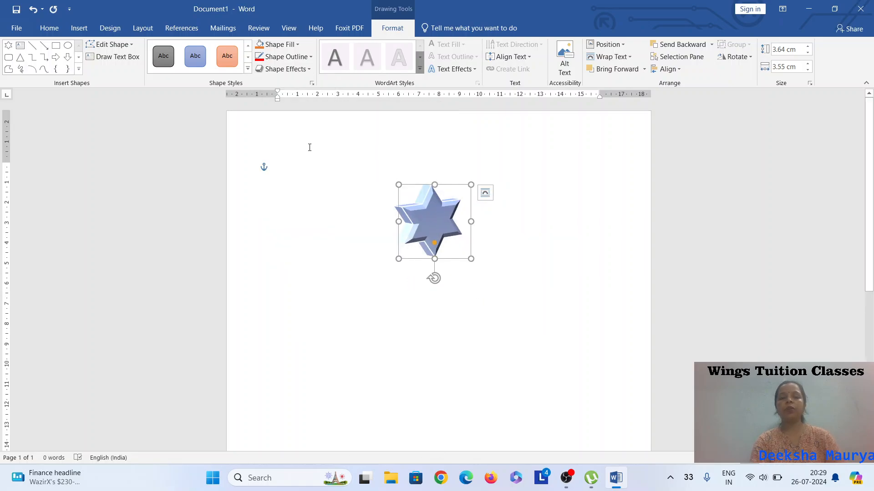
# Apply a different shape effects preset to the star, then deselect and reselect the star.
pyautogui.click(283, 69)
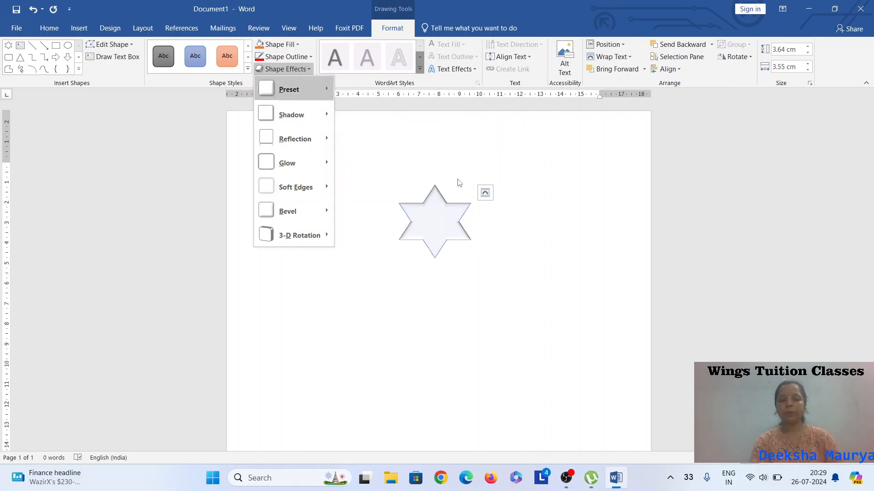
pyautogui.click(457, 181)
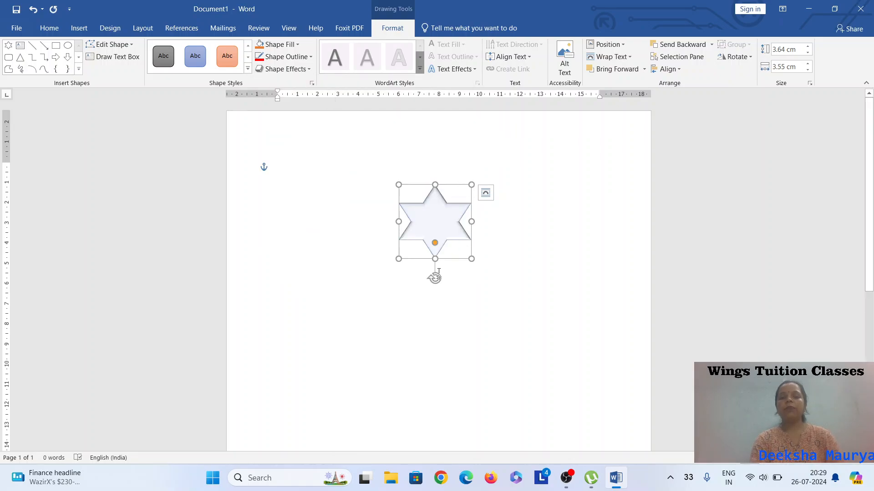
pyautogui.click(503, 271)
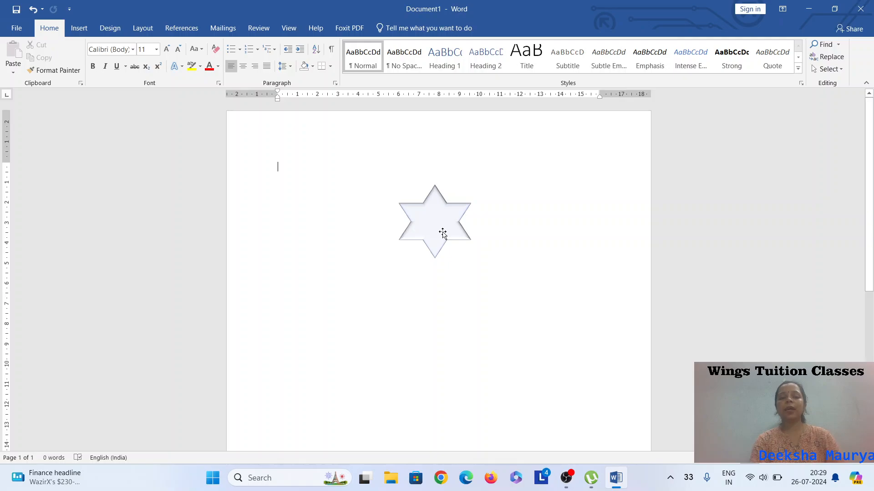
pyautogui.click(430, 224)
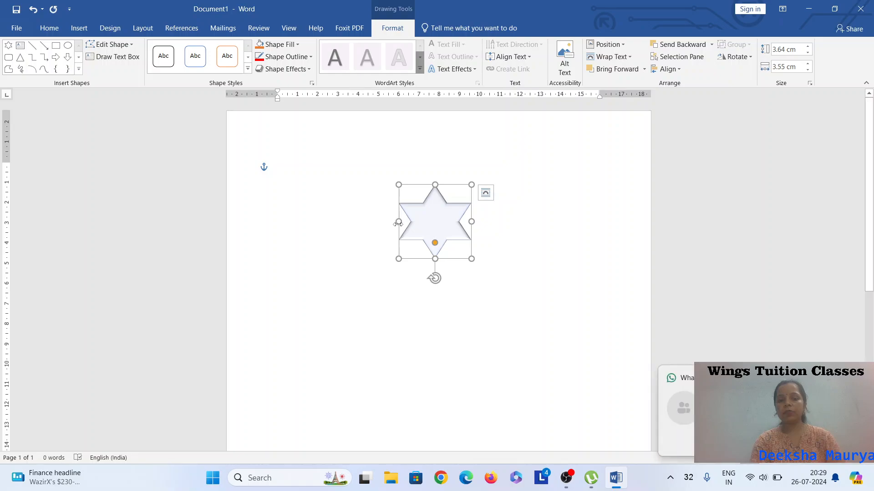
# Resize the star by its handles to about 6.85 cm high and 7.19 cm wide.
pyautogui.moveTo(399, 223); pyautogui.dragTo(349, 229)
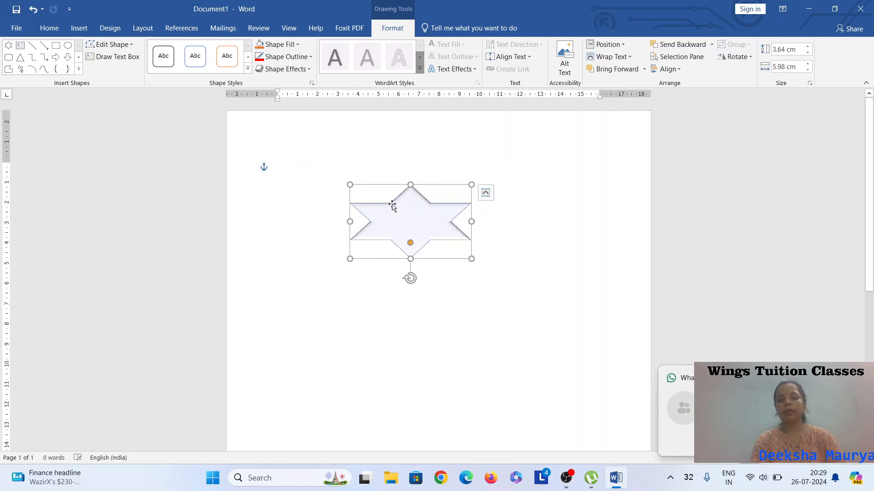
pyautogui.moveTo(409, 183); pyautogui.dragTo(410, 148)
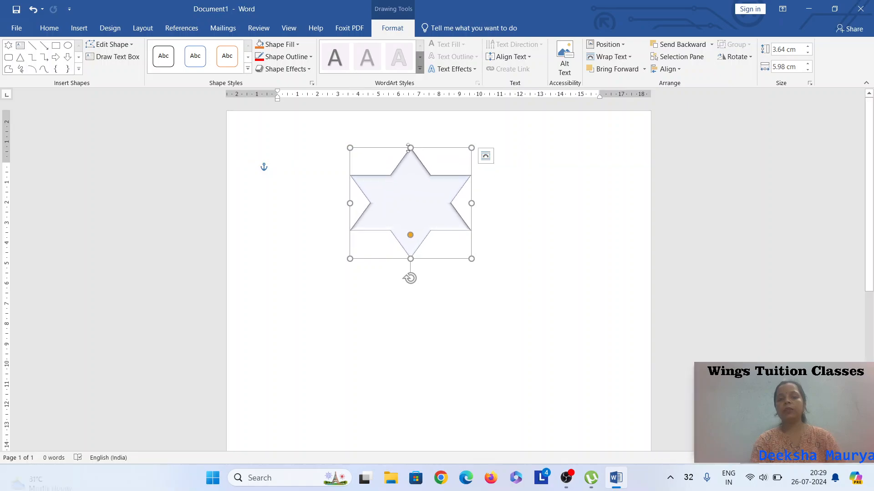
pyautogui.moveTo(471, 259); pyautogui.dragTo(496, 287)
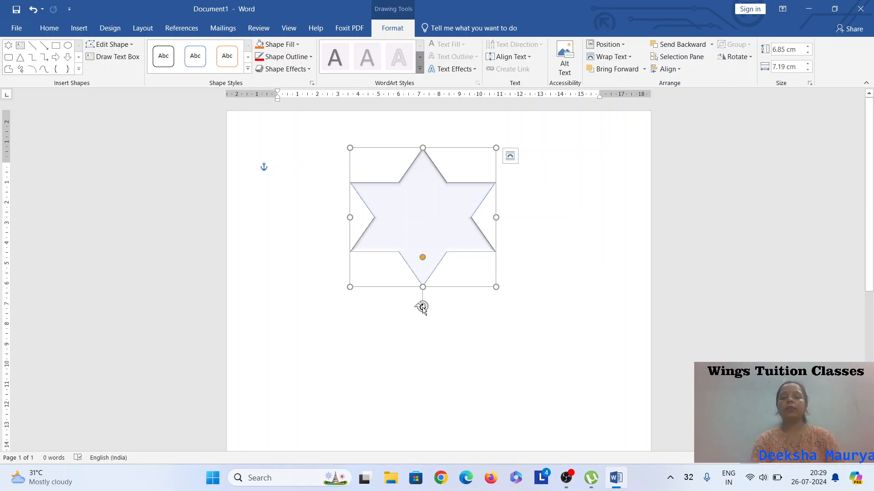
# Rotate the star with its rotation handle, then turn it back upright and deselect it.
pyautogui.moveTo(423, 307); pyautogui.dragTo(352, 163)
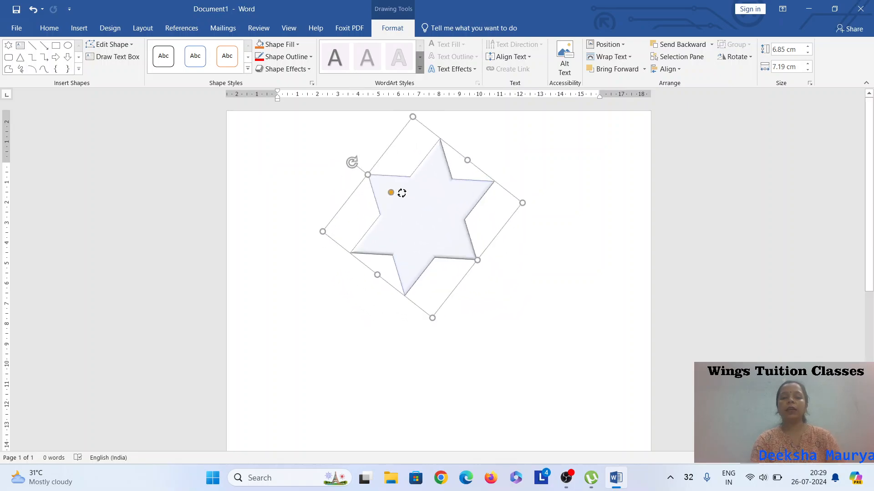
pyautogui.moveTo(402, 193); pyautogui.dragTo(422, 195)
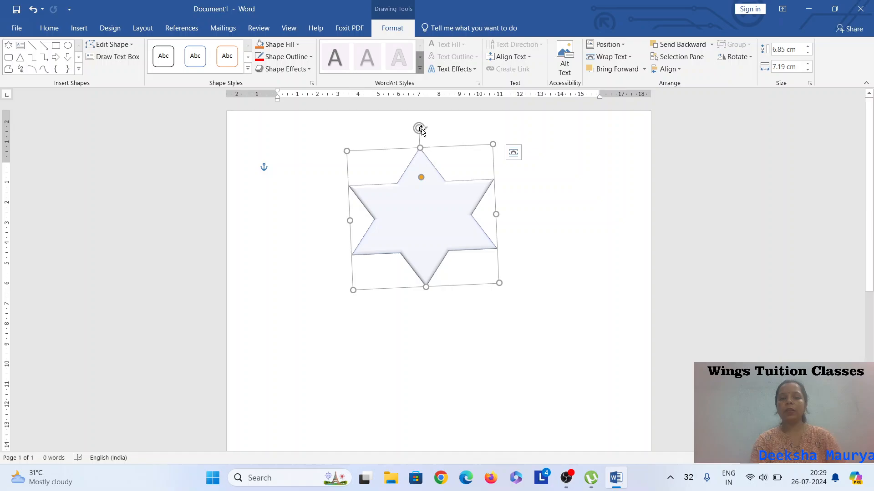
pyautogui.moveTo(419, 128); pyautogui.dragTo(423, 160)
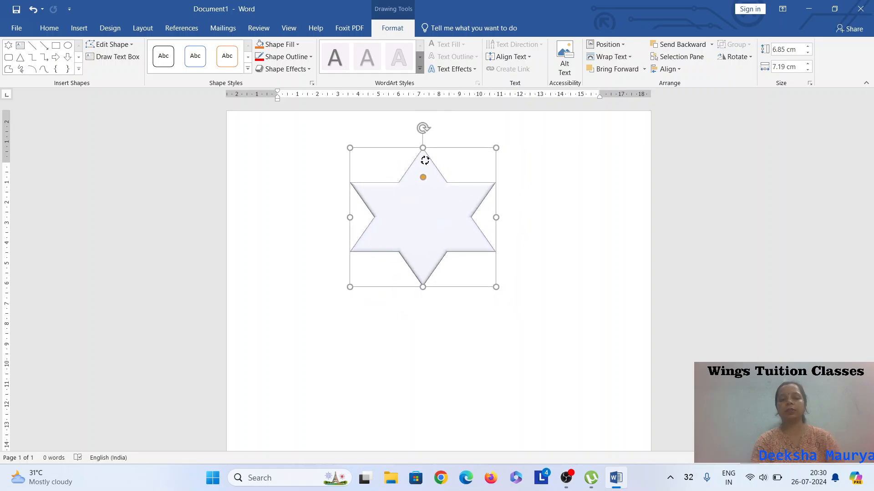
pyautogui.click(531, 171)
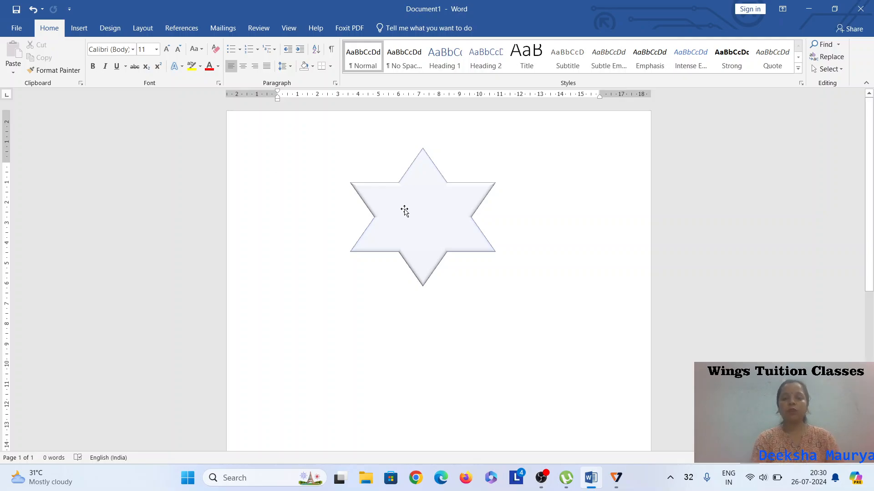
# Add the text "star" inside the star shape.
pyautogui.rightClick(425, 211)
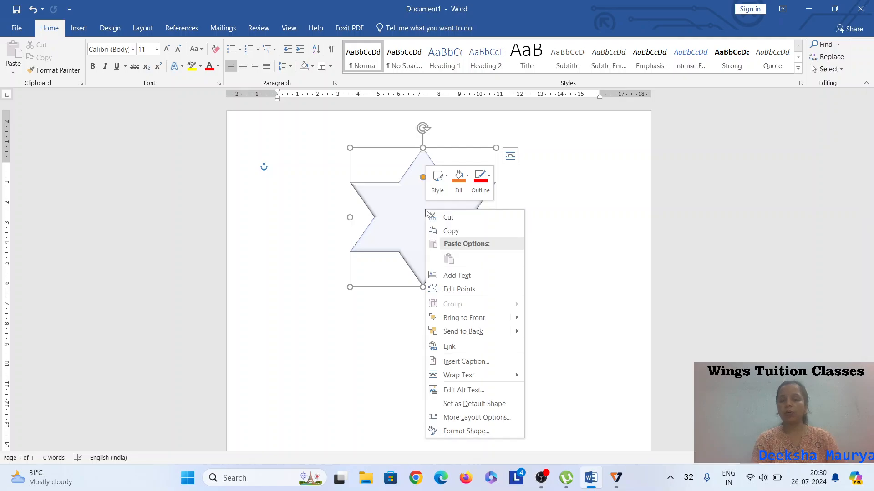
pyautogui.click(497, 277)
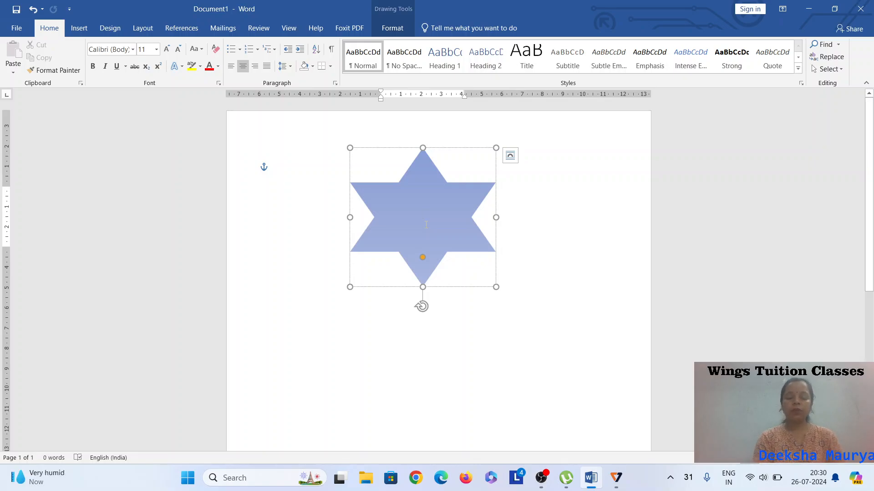
pyautogui.write('star')
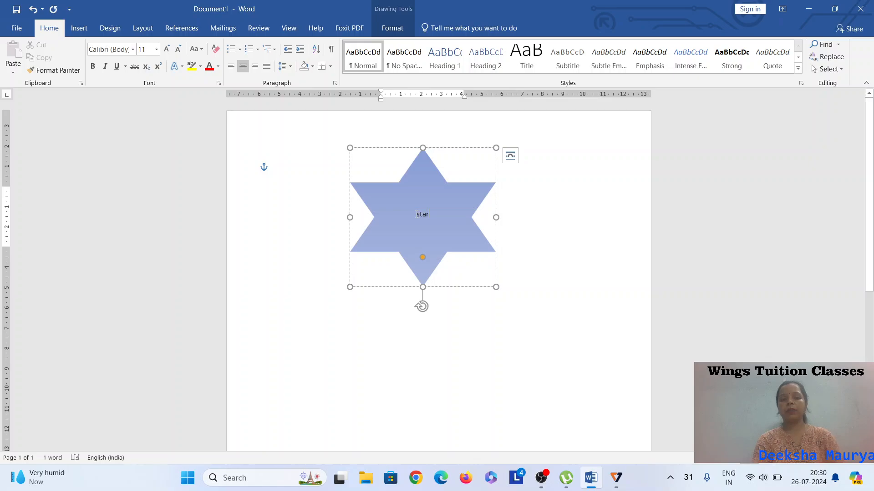
# Set the star's text to 28 pt font size, then deselect the shape.
pyautogui.moveTo(416, 214); pyautogui.dragTo(435, 214)
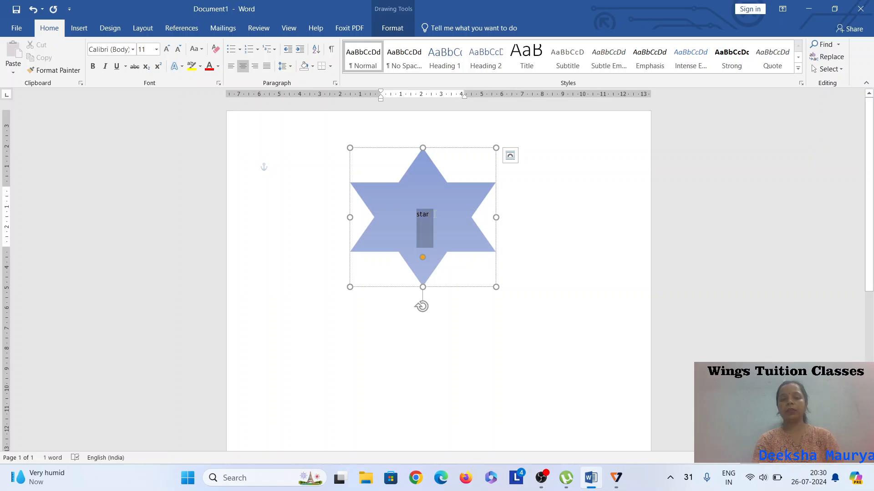
pyautogui.click(156, 49)
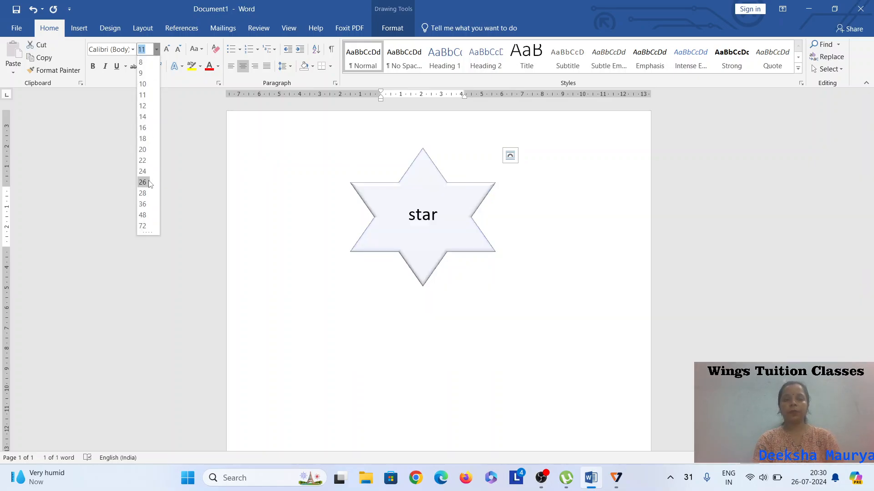
pyautogui.click(144, 194)
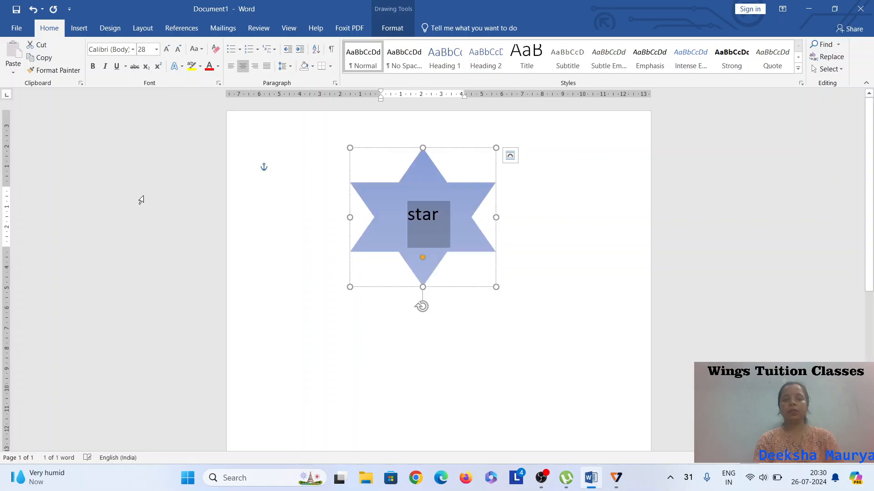
pyautogui.click(545, 228)
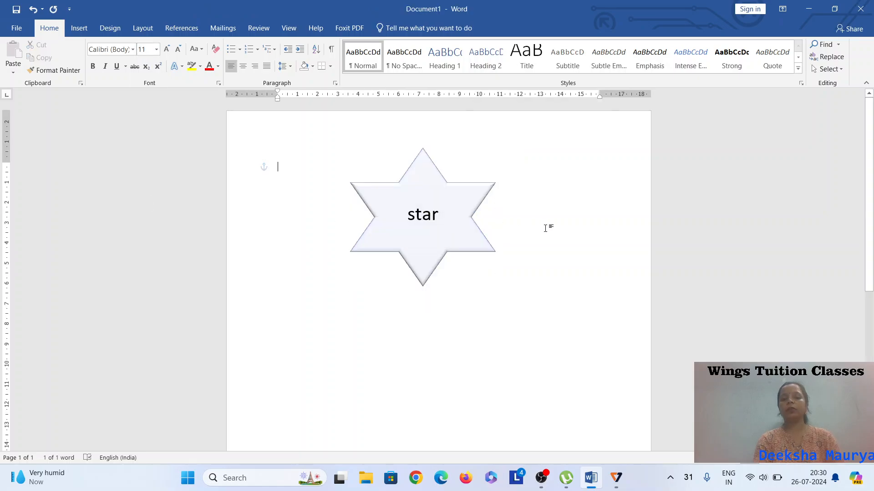
# Append "dfgfhggh" to the end of the star's text and deselect the shape.
pyautogui.click(407, 219)
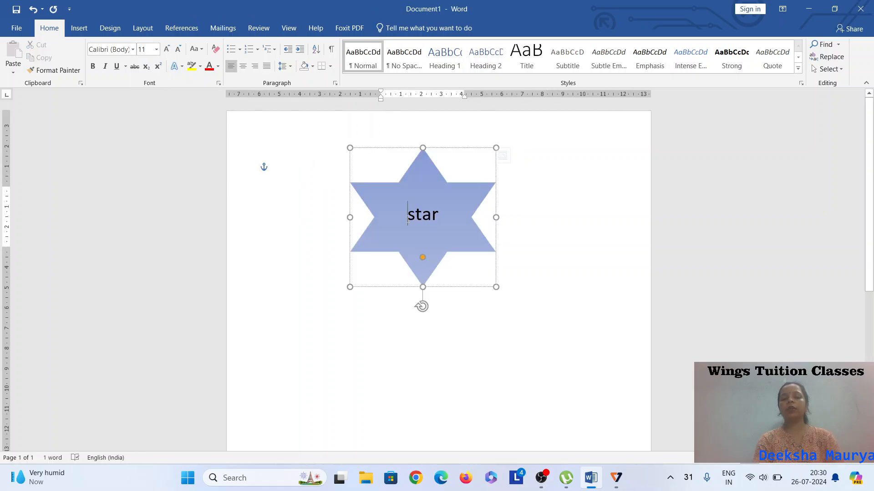
pyautogui.click(438, 217)
pyautogui.write('dfgfhggh')
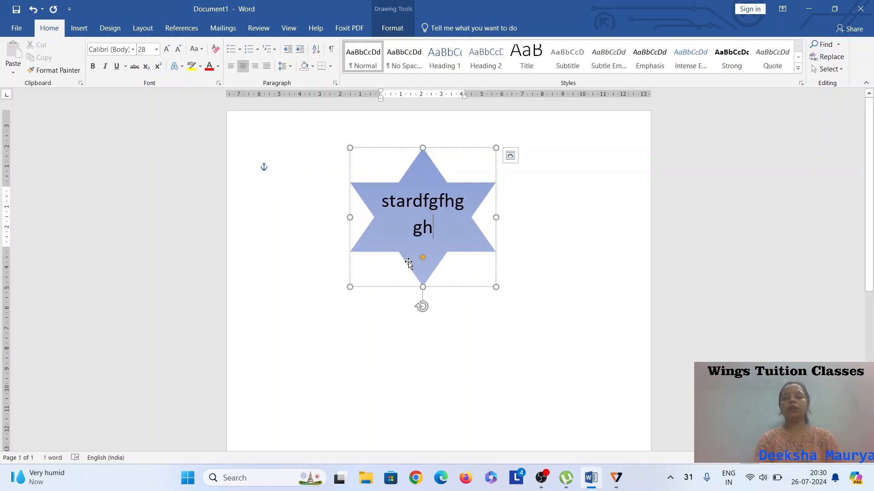
pyautogui.click(541, 240)
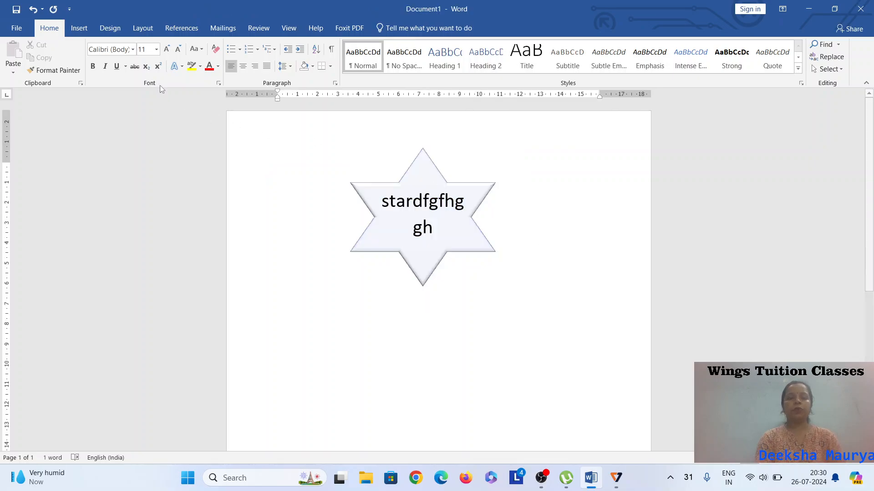